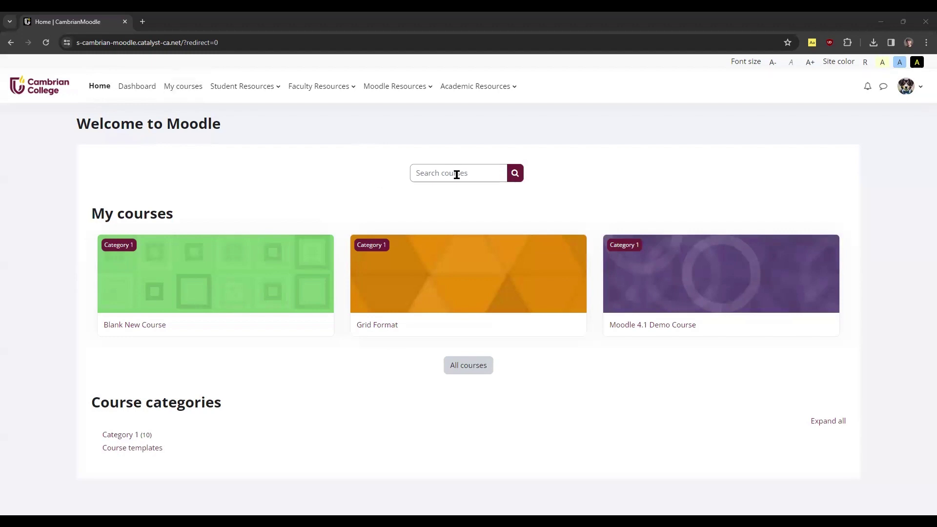
click(137, 87)
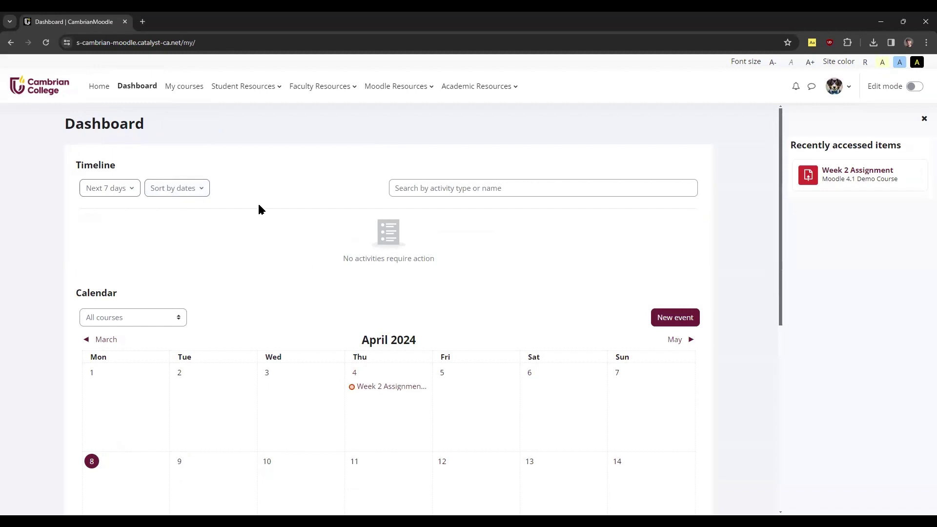
Step: Open My courses and preview the actions menu for Blank New Course
click(184, 87)
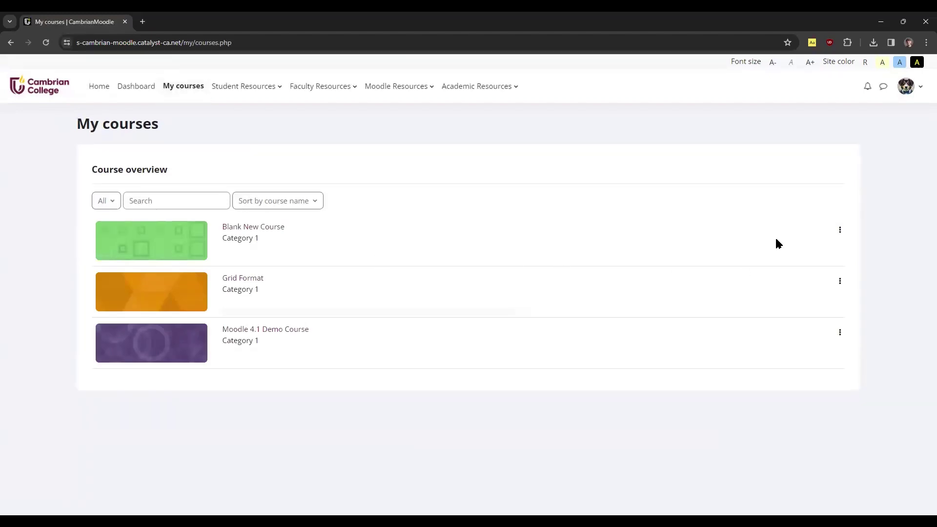
click(840, 232)
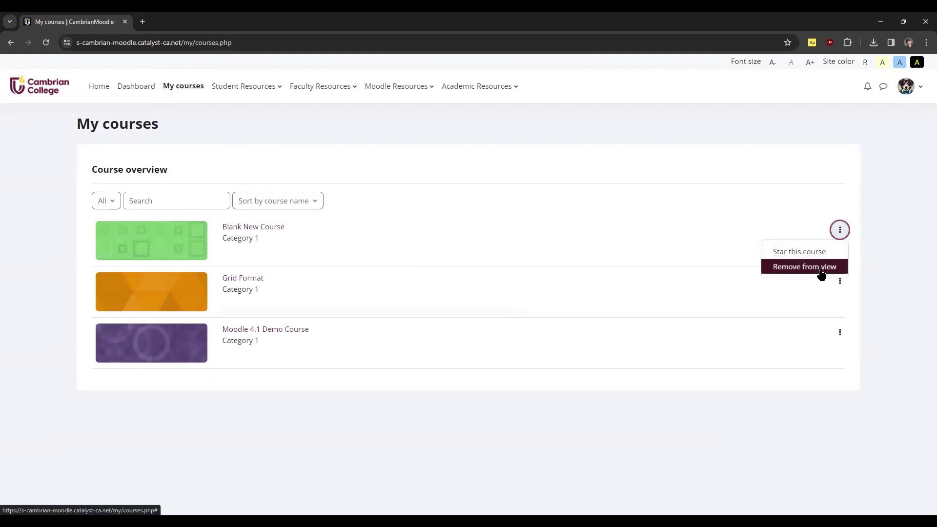
click(879, 271)
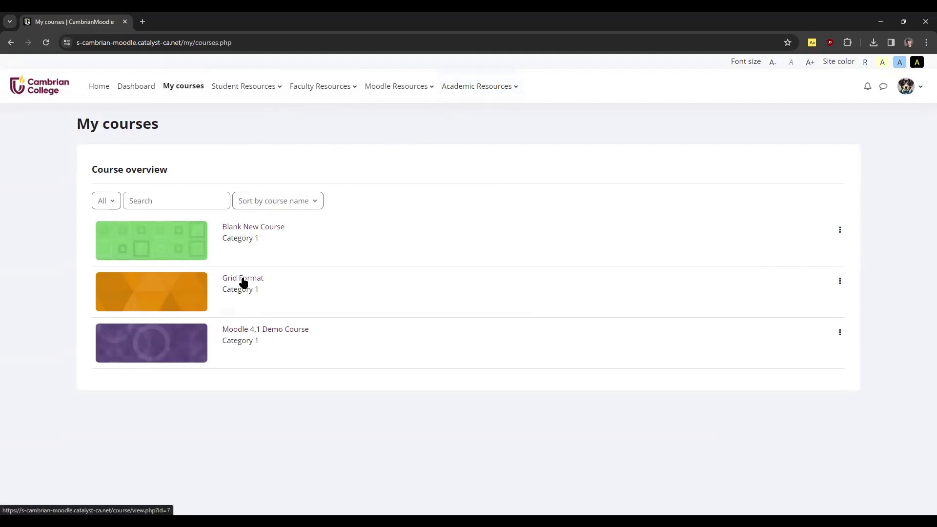
Step: Open the Moodle 4.1 Demo Course from the course overview
click(249, 330)
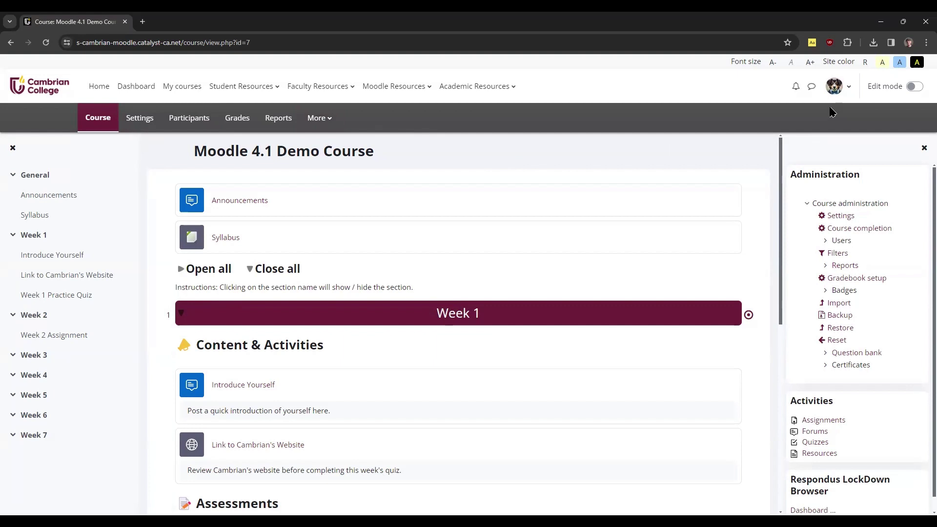
Step: Save the Accessibility preferences with the accessibility toolbar enabled
click(849, 90)
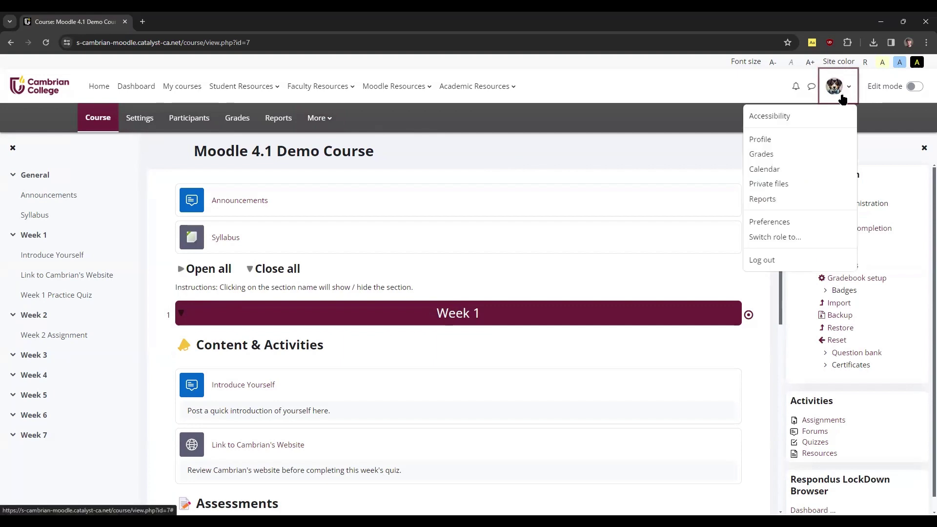
click(807, 118)
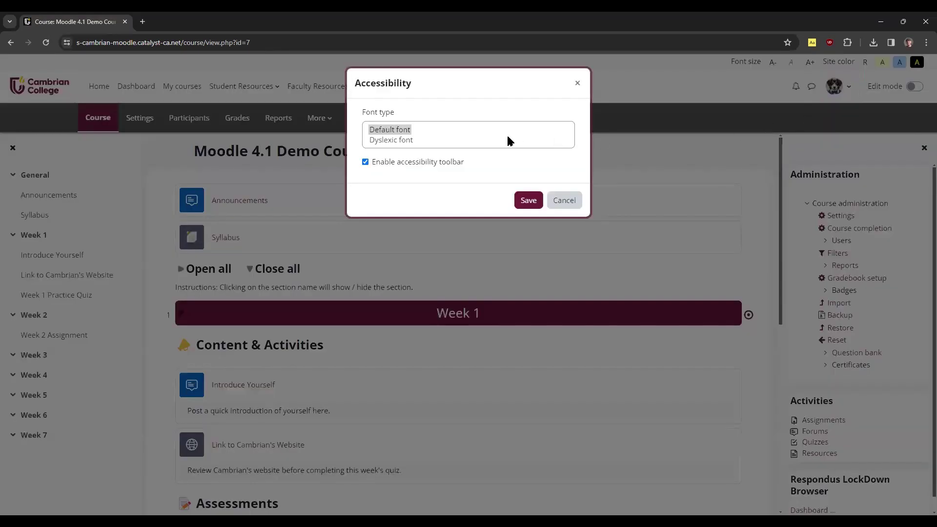
click(366, 161)
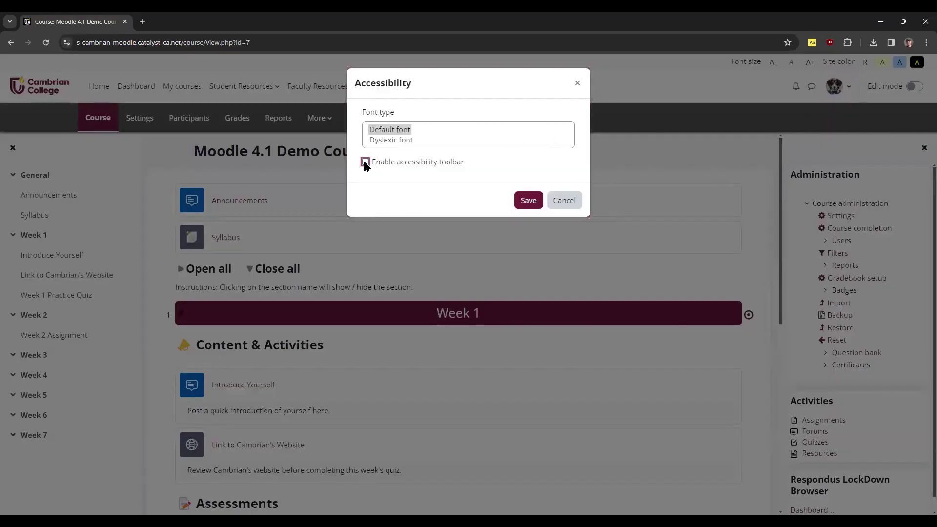
click(366, 162)
click(528, 201)
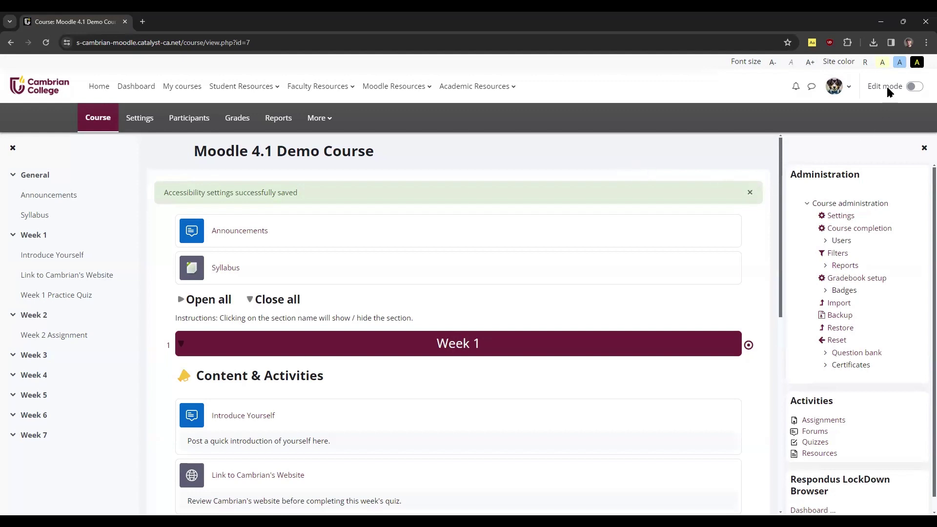
Step: Turn on edit mode for the demo course and toggle the block drawer
click(914, 90)
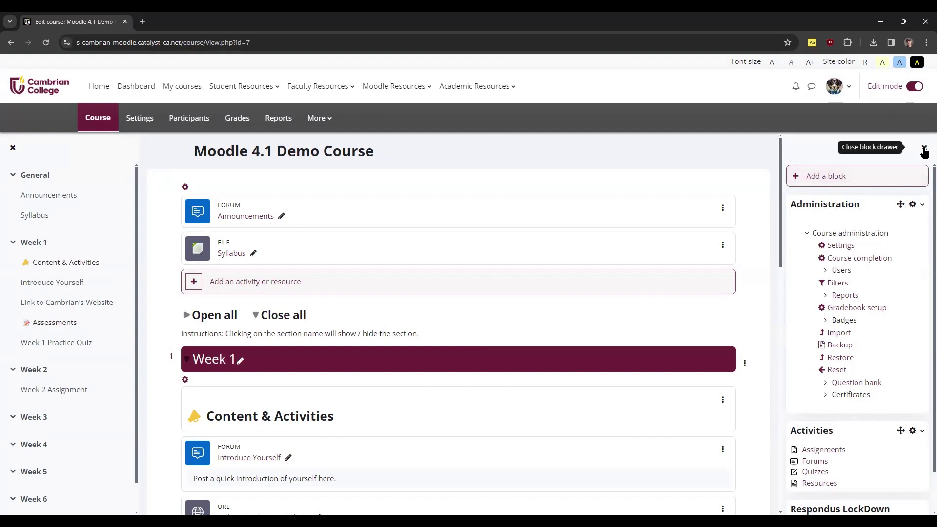
click(925, 152)
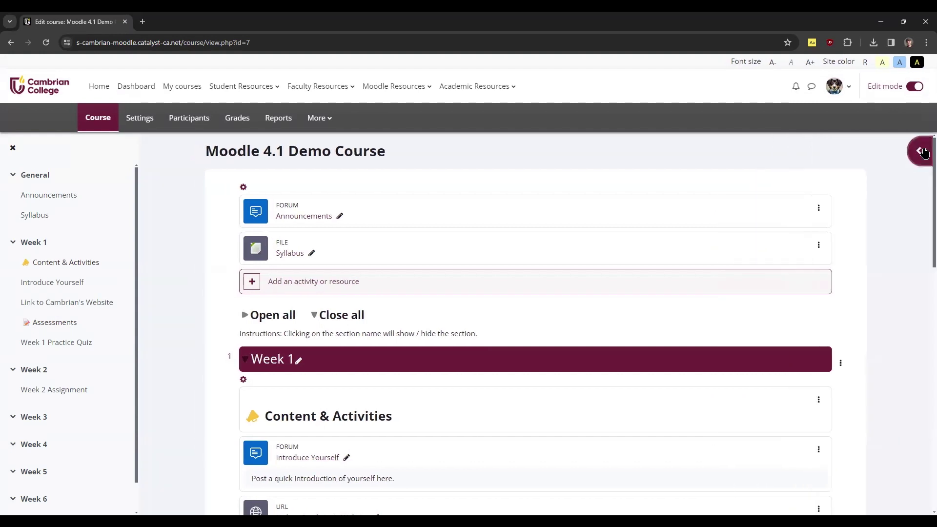
click(923, 152)
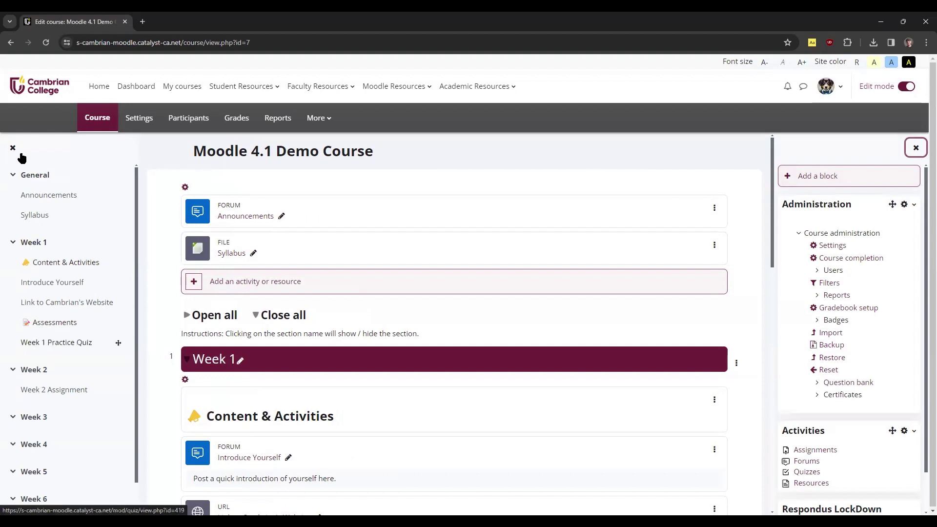
Step: Toggle the course index and open Week 2 Assignment from it
click(13, 148)
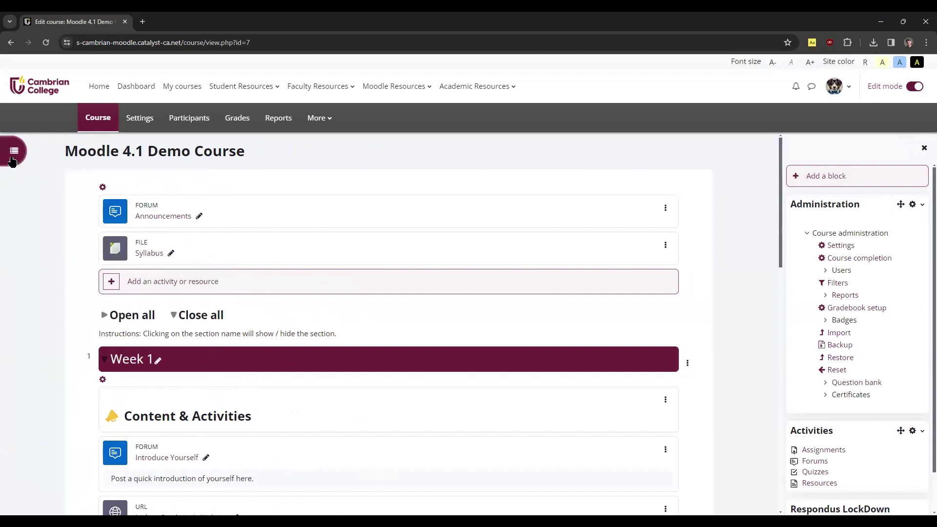
click(14, 154)
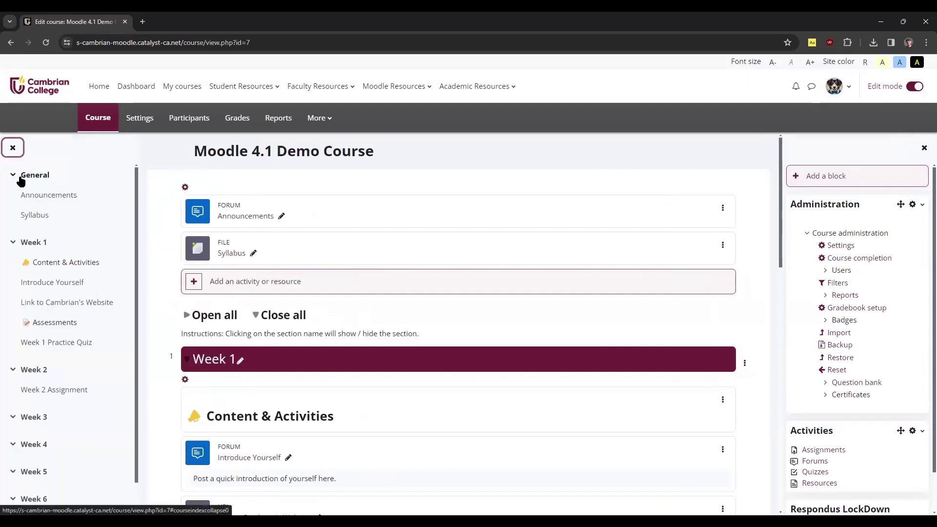
click(54, 390)
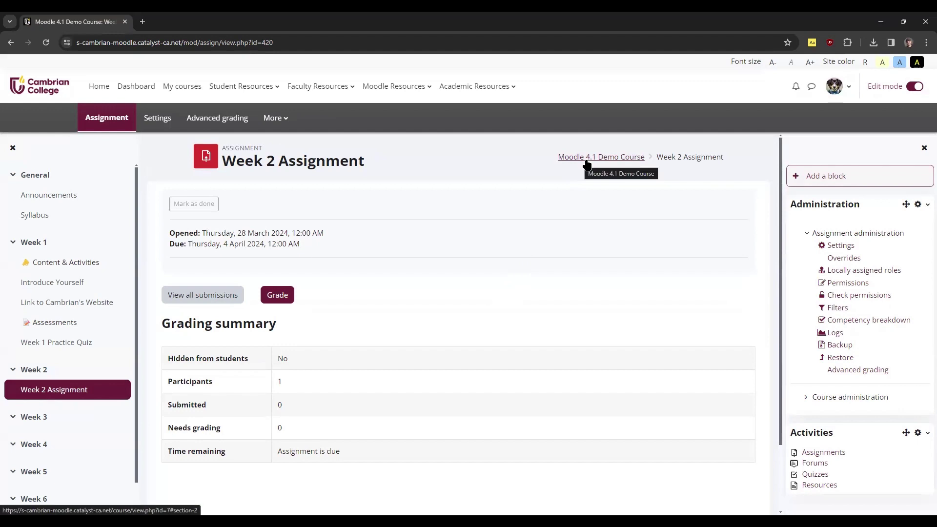
Step: Return to the Moodle 4.1 Demo Course page via the breadcrumb
click(587, 158)
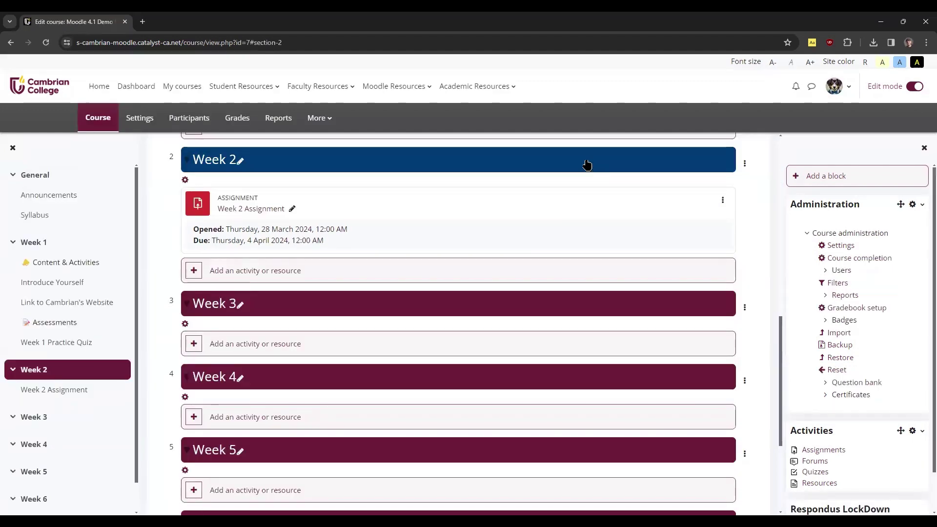
scroll(451, 276, up, 2)
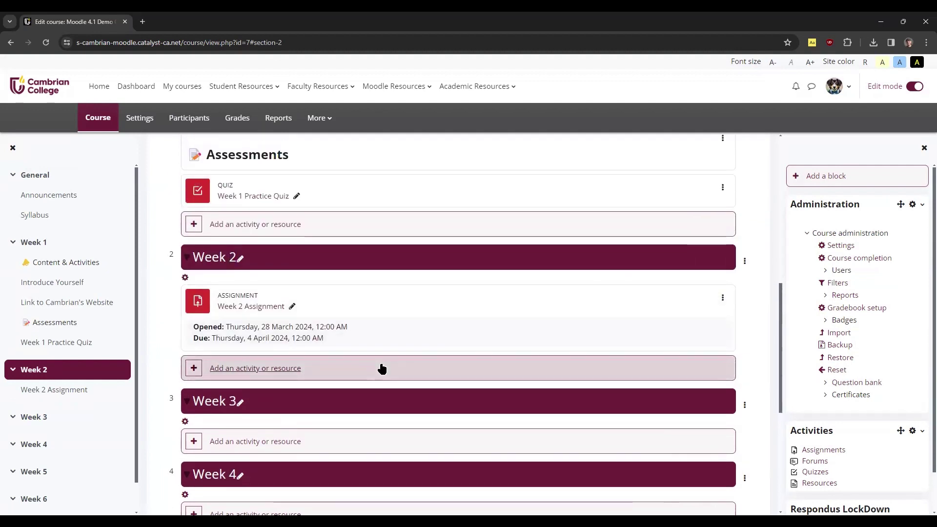
click(305, 370)
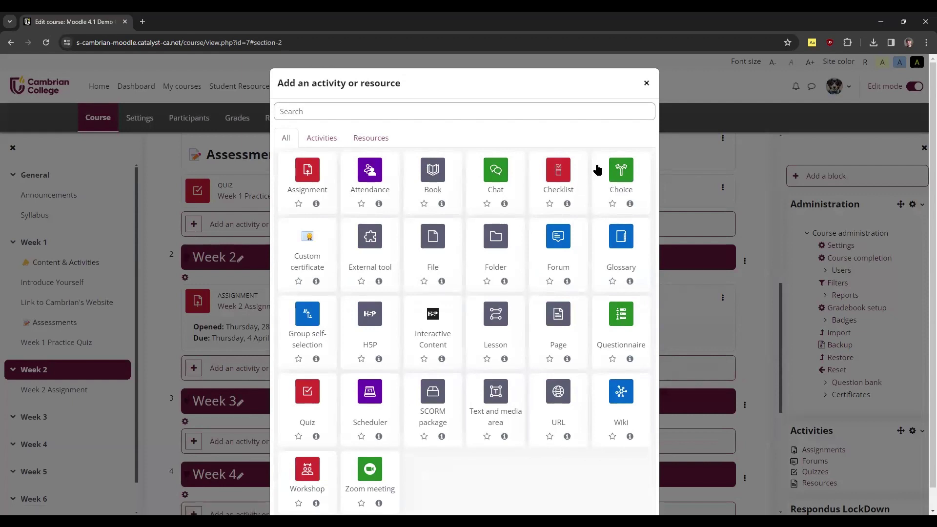
click(646, 83)
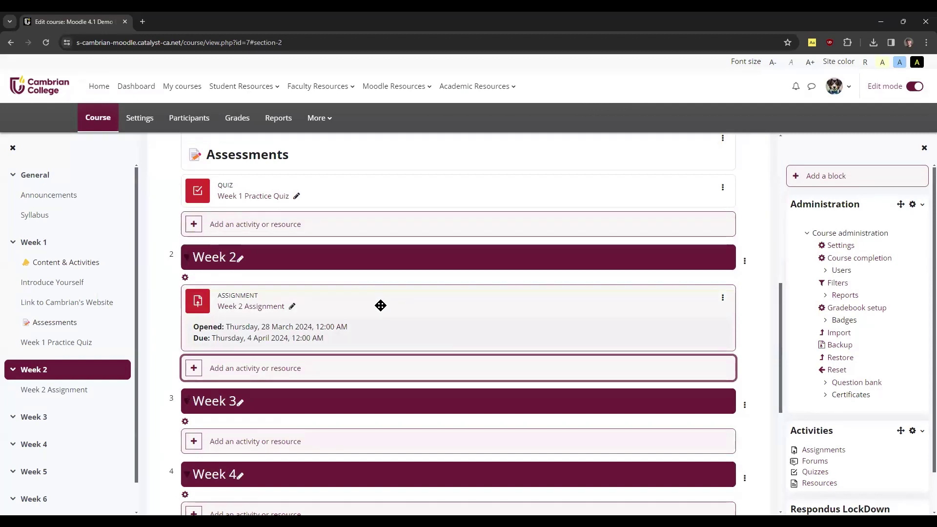
scroll(380, 306, up, 2)
scroll(380, 288, up, 2)
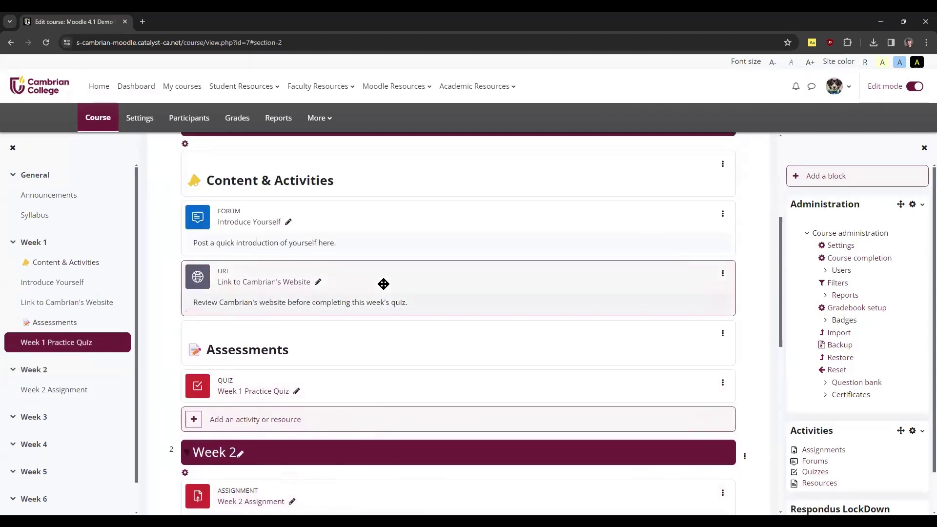
drag(384, 237, 384, 227)
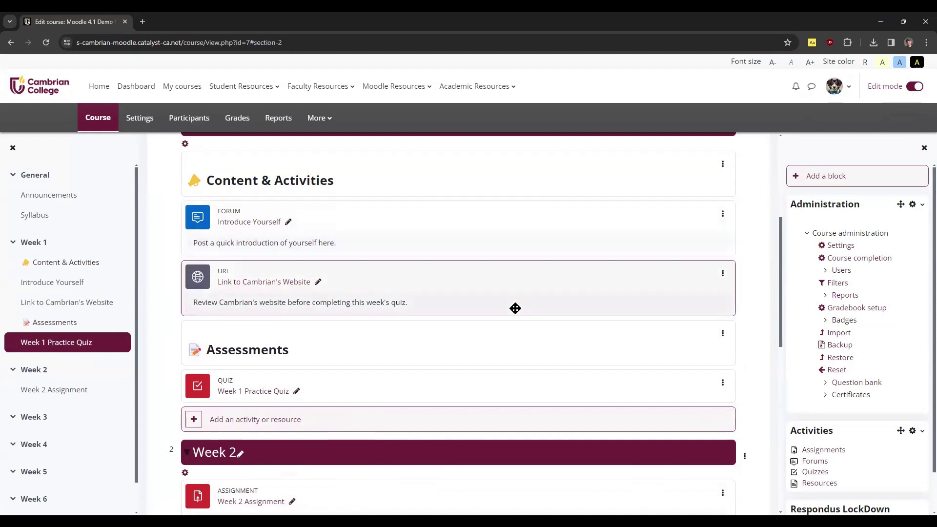
scroll(513, 308, up, 3)
scroll(515, 309, up, 2)
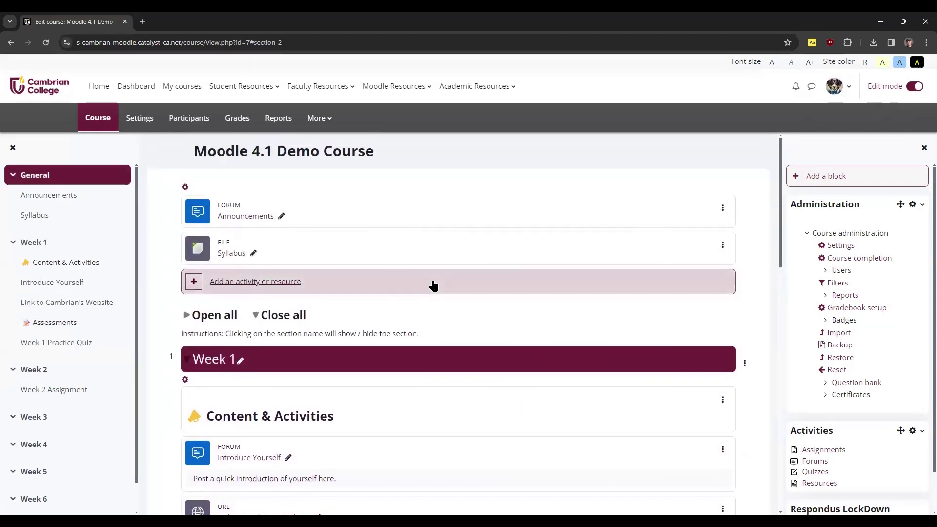
Step: Open the activity chooser for the General section
click(434, 285)
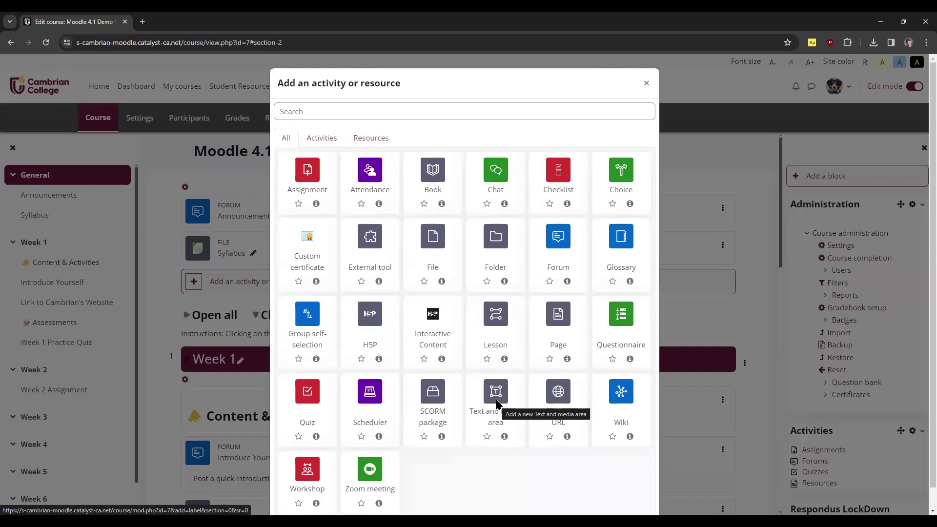
Step: Preview a Text and media area's TinyMCE Insert menu, then leave without saving
click(497, 404)
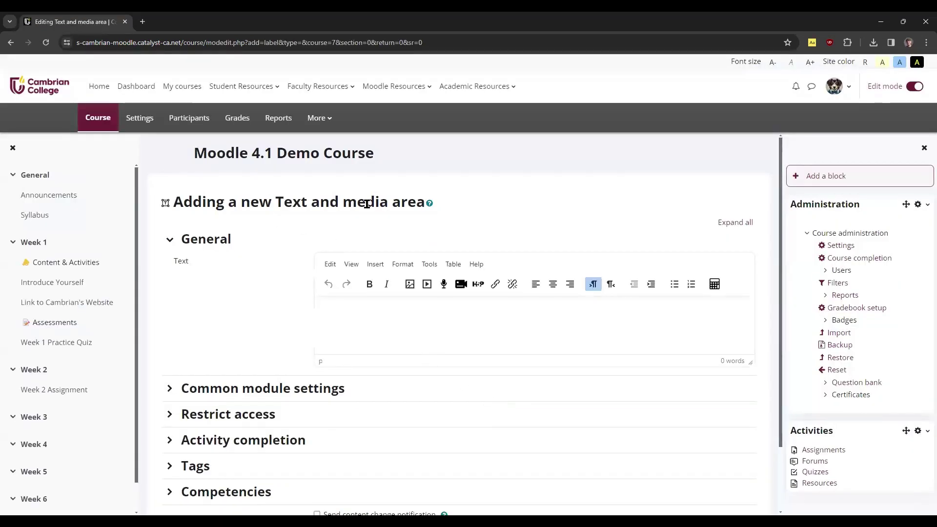
click(421, 331)
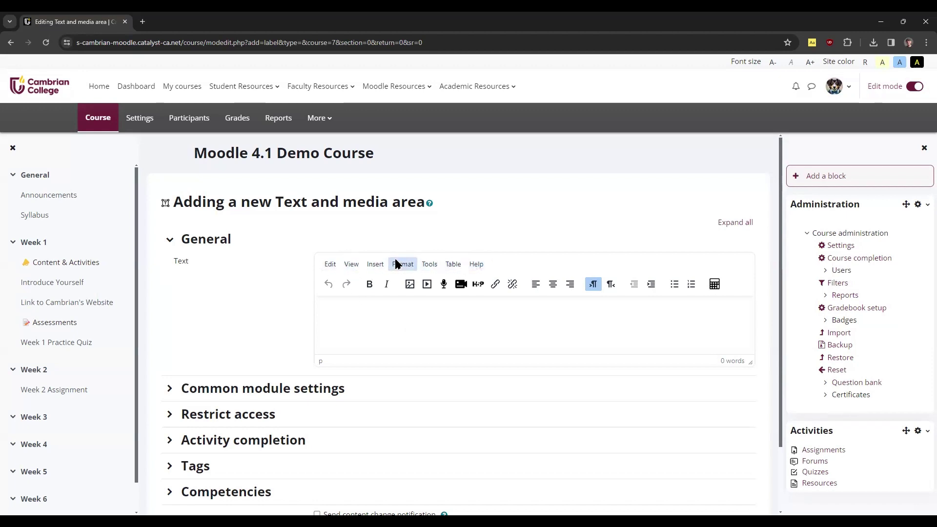
click(375, 264)
mouse_move(393, 375)
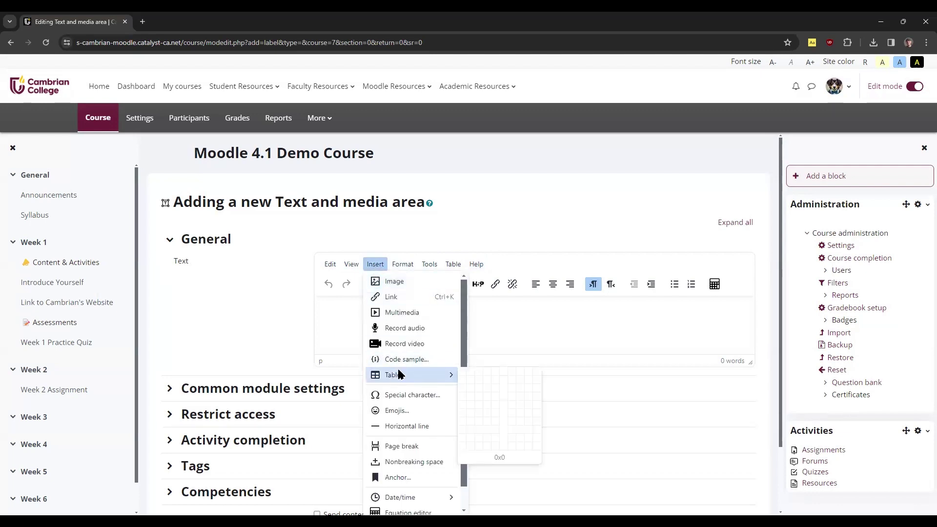
scroll(405, 472, down, 2)
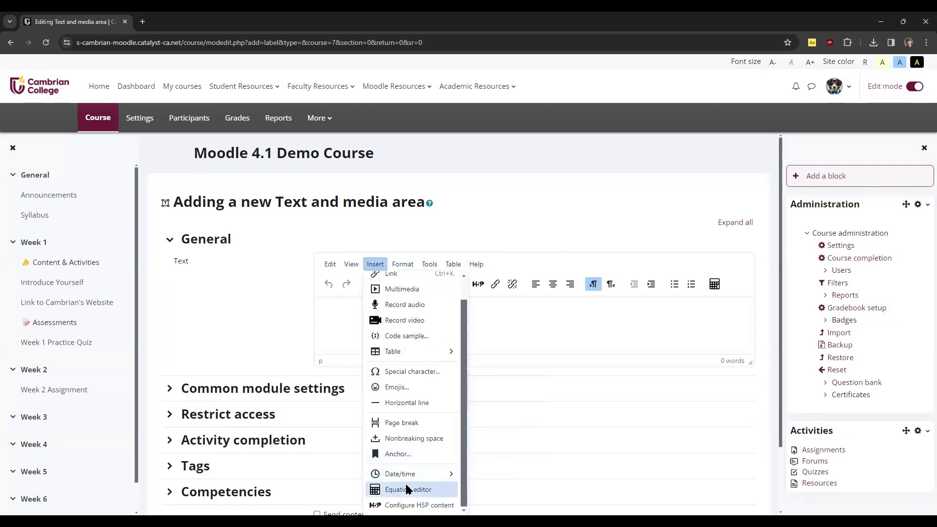
click(241, 309)
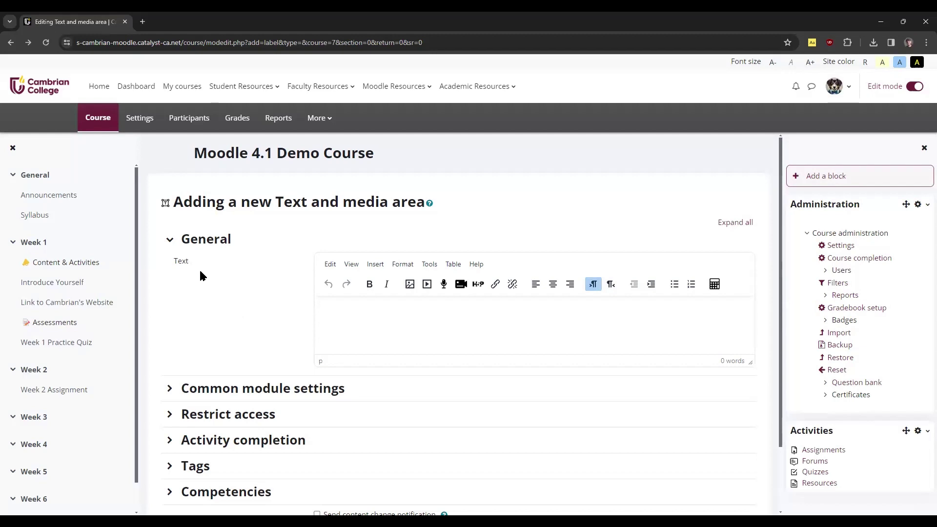
click(100, 121)
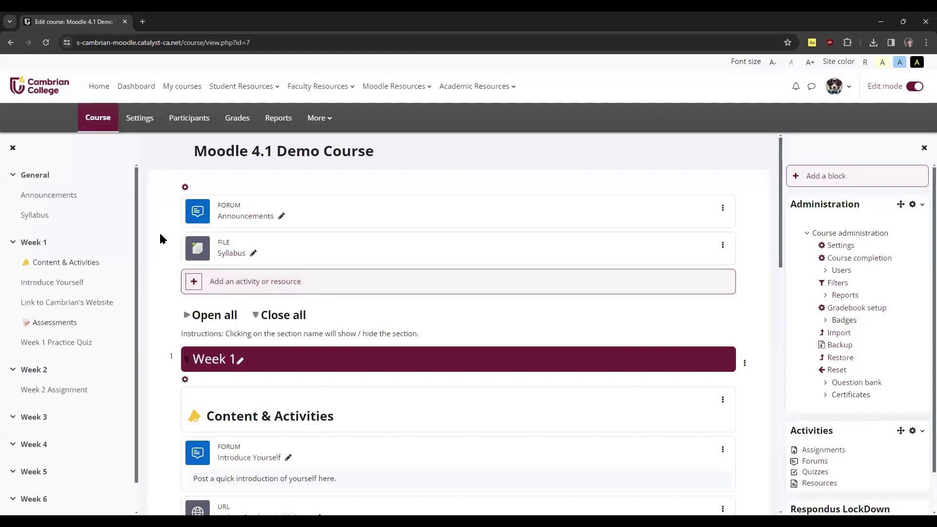